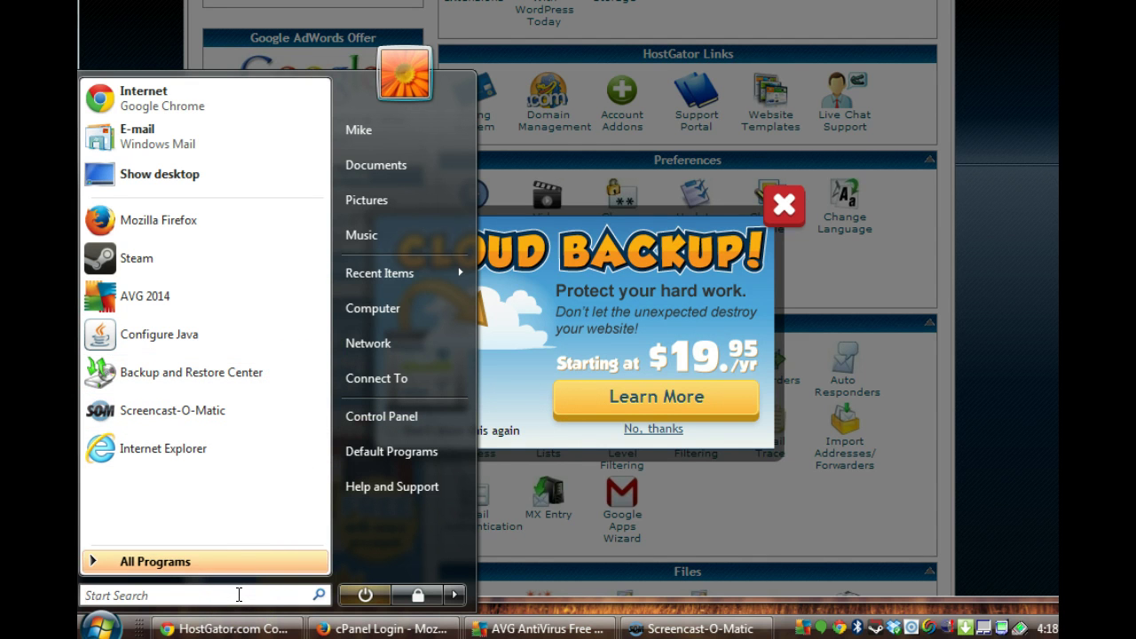
Search the Start menu for 'windows l' and launch Windows Live Mail.
click(240, 593)
text(windows)
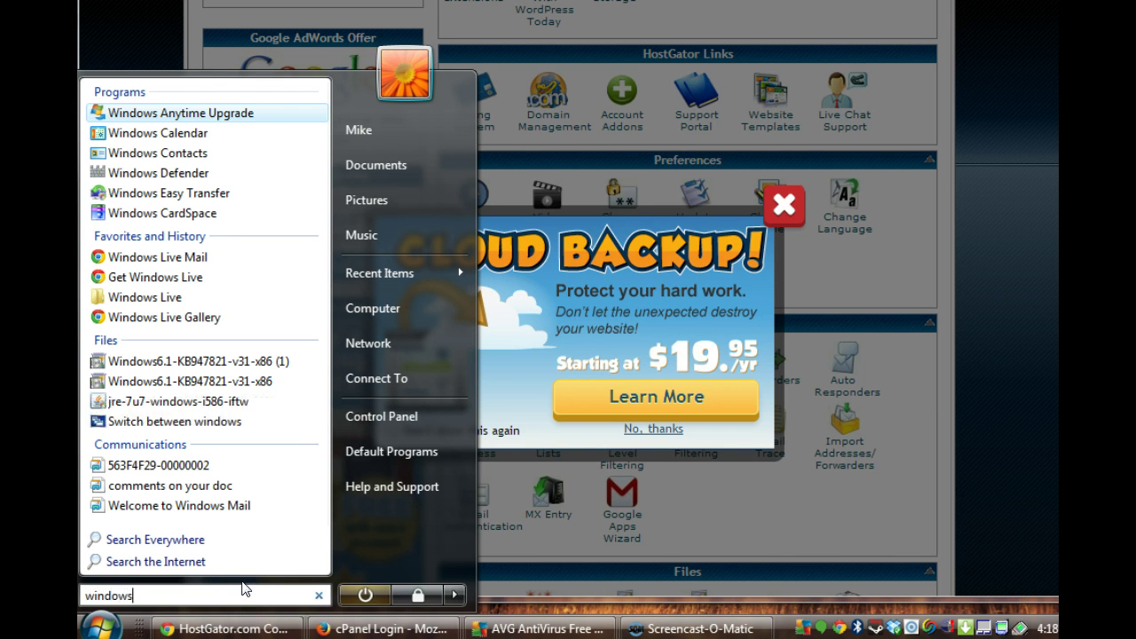
text( l)
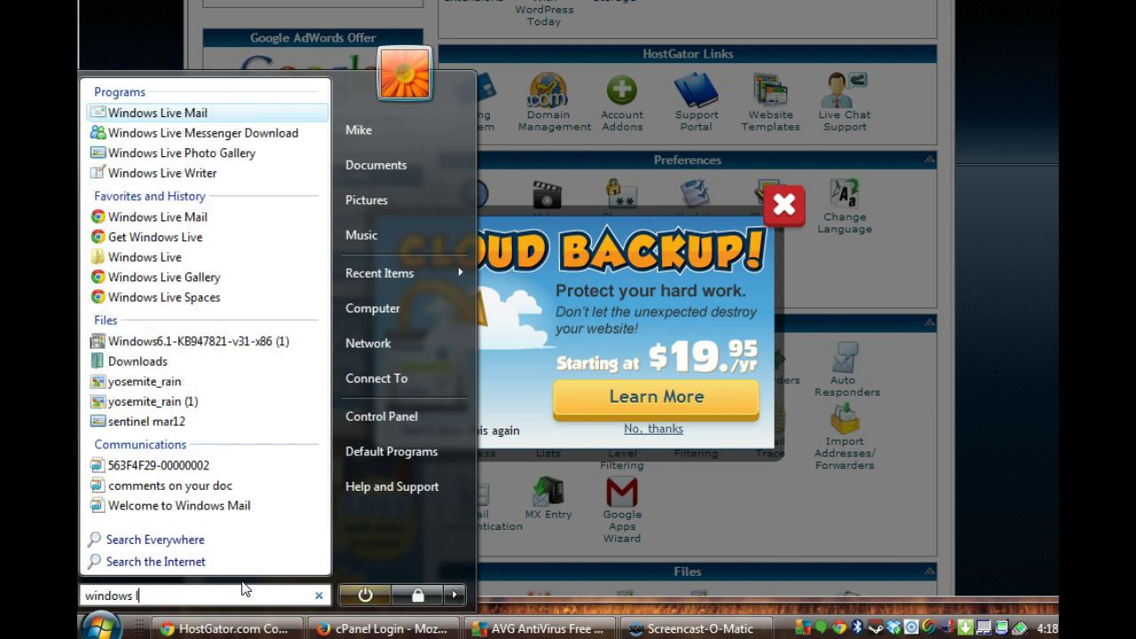
click(177, 218)
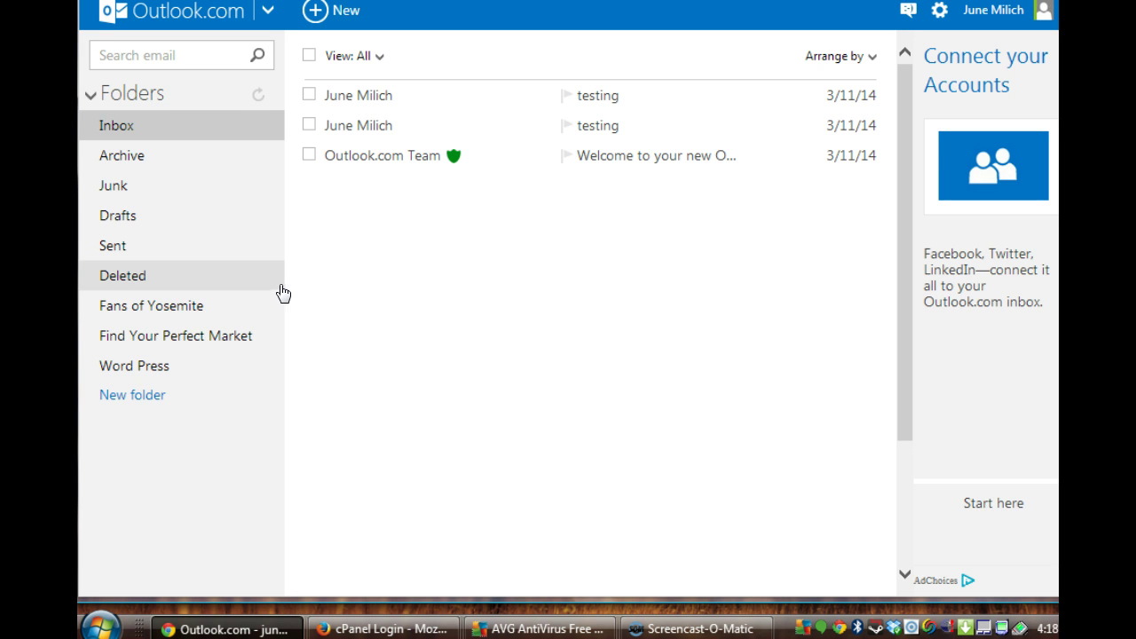
Sign out of Outlook.com from the account menu.
click(274, 299)
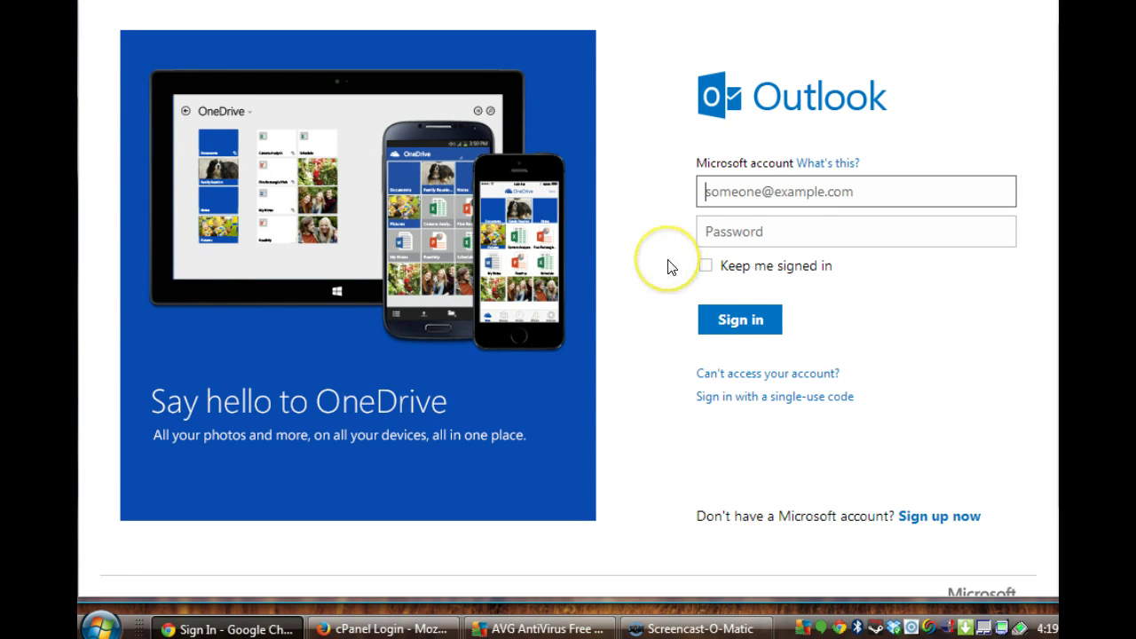
Follow the live.com suggestion from the error page and open the Create an account form.
scroll(668, 266, down, 1)
scroll(669, 266, up, 1)
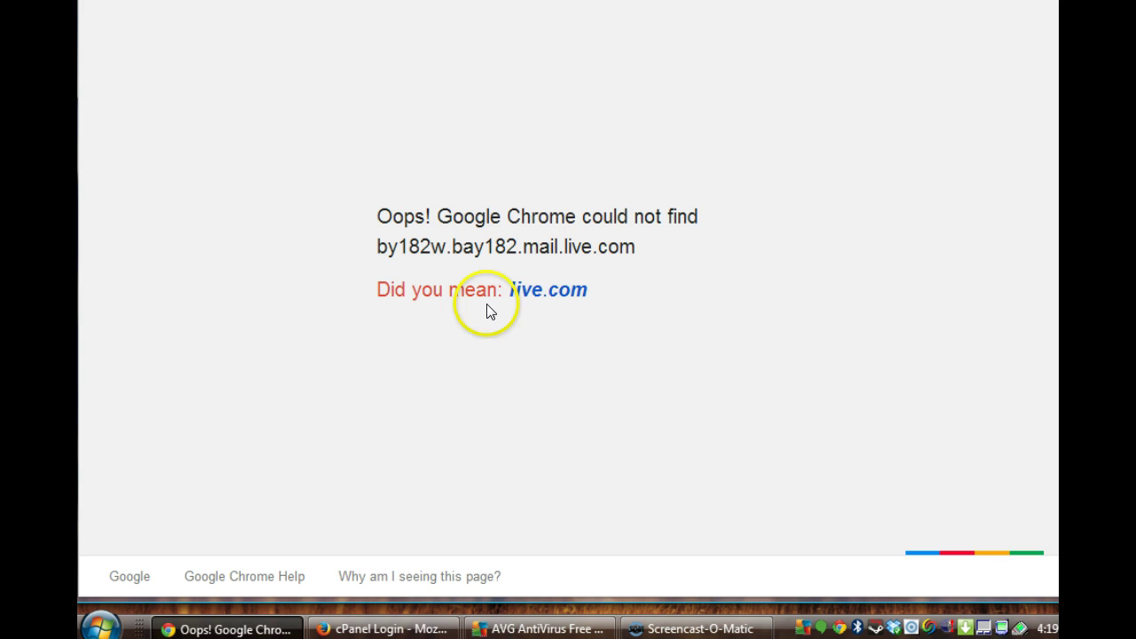
click(532, 297)
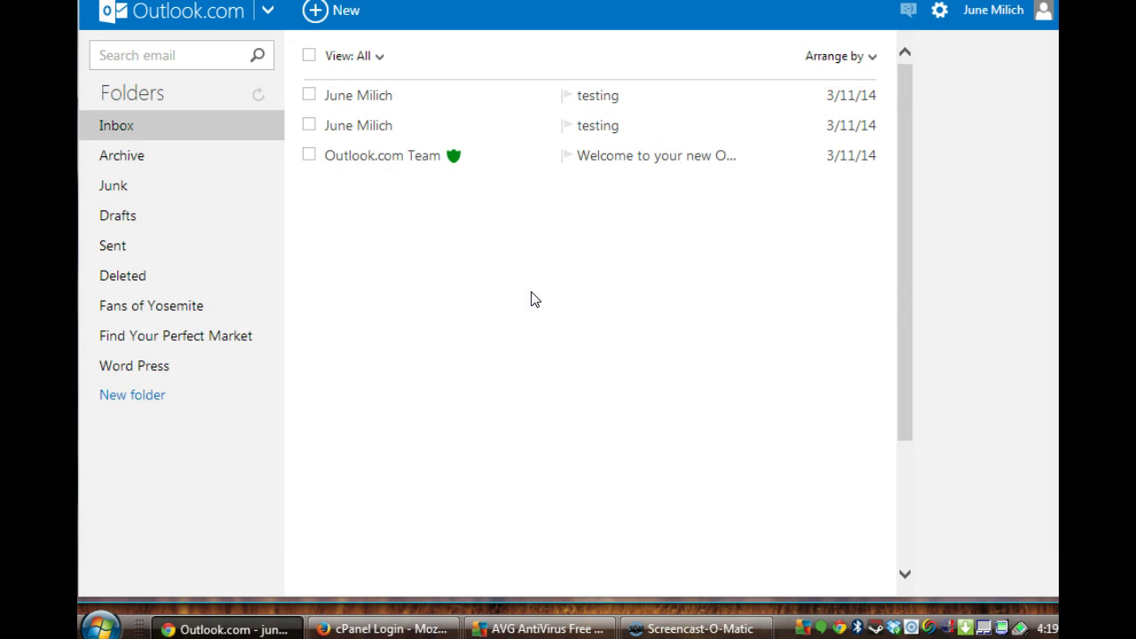
click(373, 285)
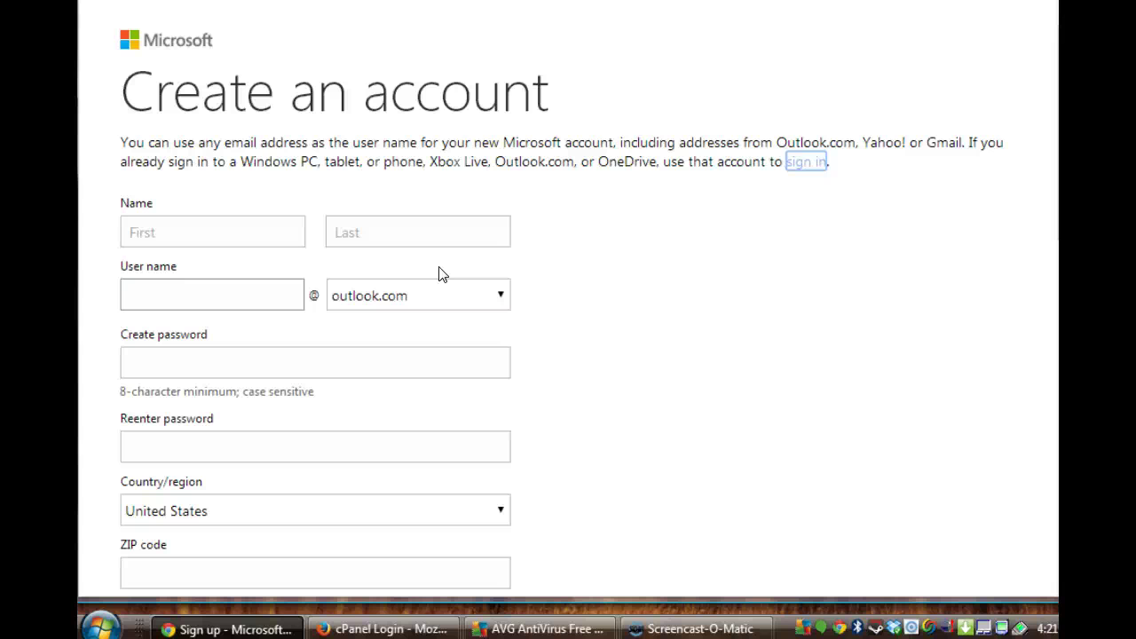
click(273, 303)
click(257, 300)
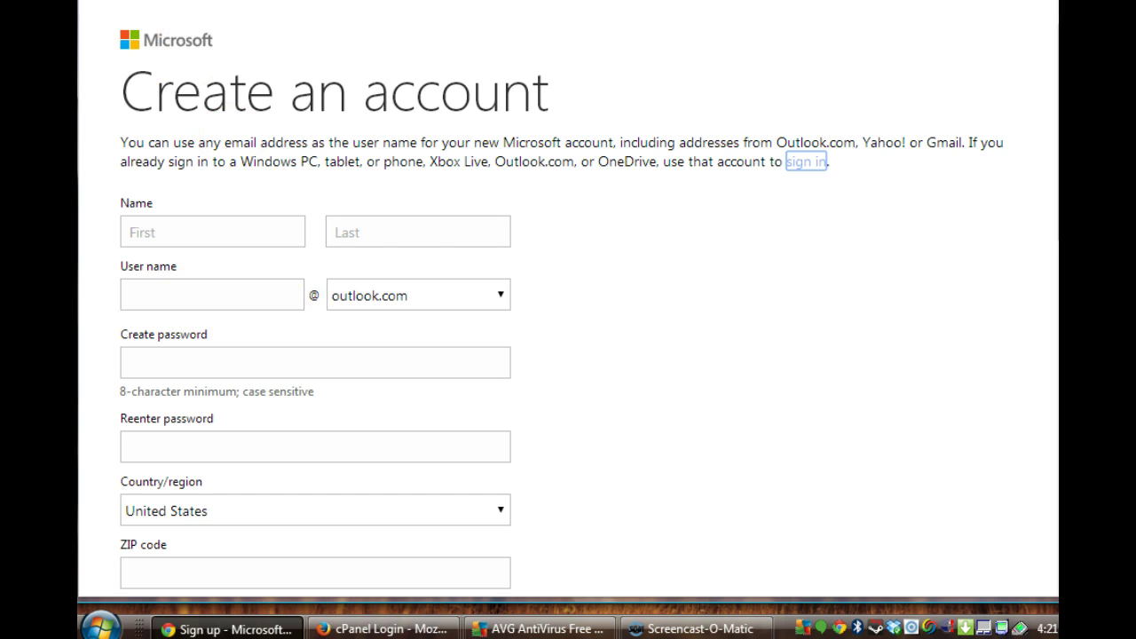
Enter the desired user name, see it reported as taken, and dismiss the suggested alternatives.
click(272, 293)
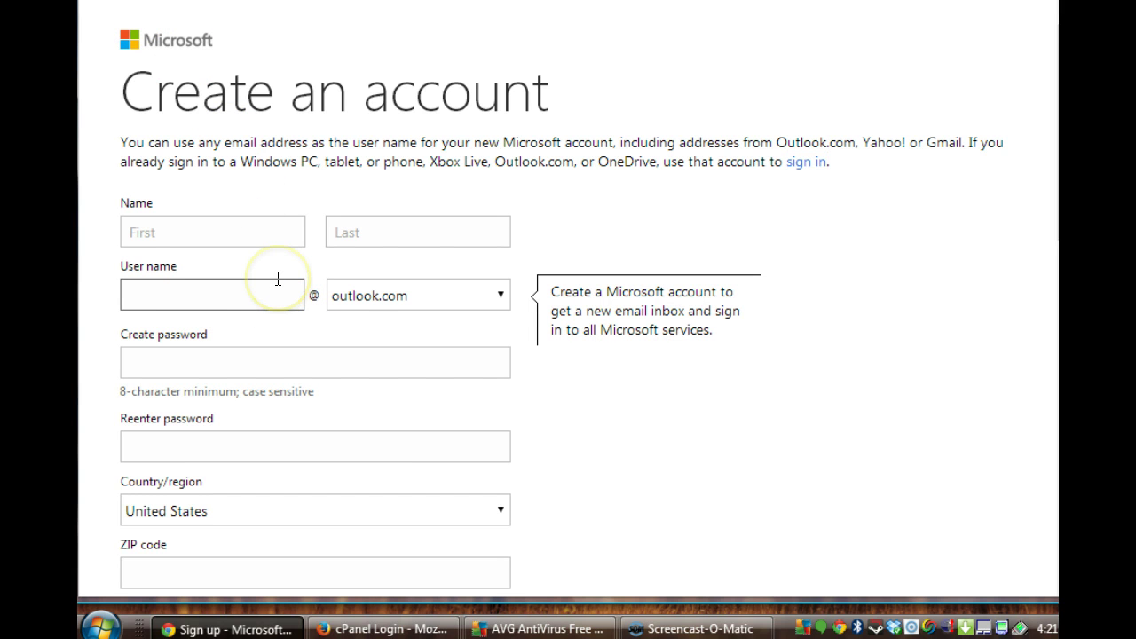
text(save)
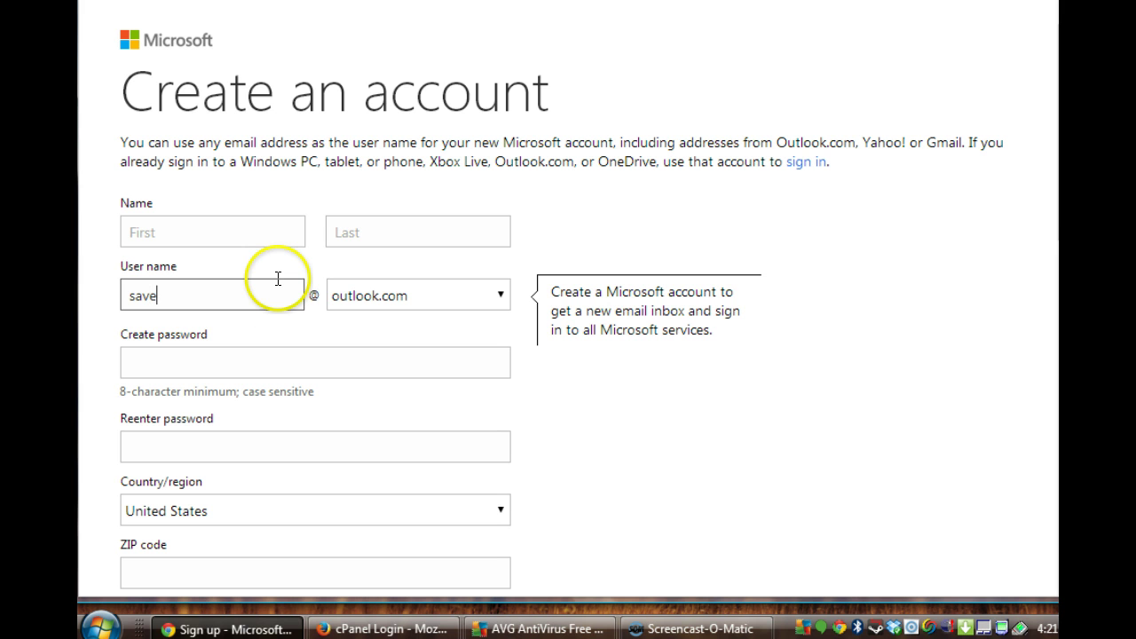
text(thewhales)
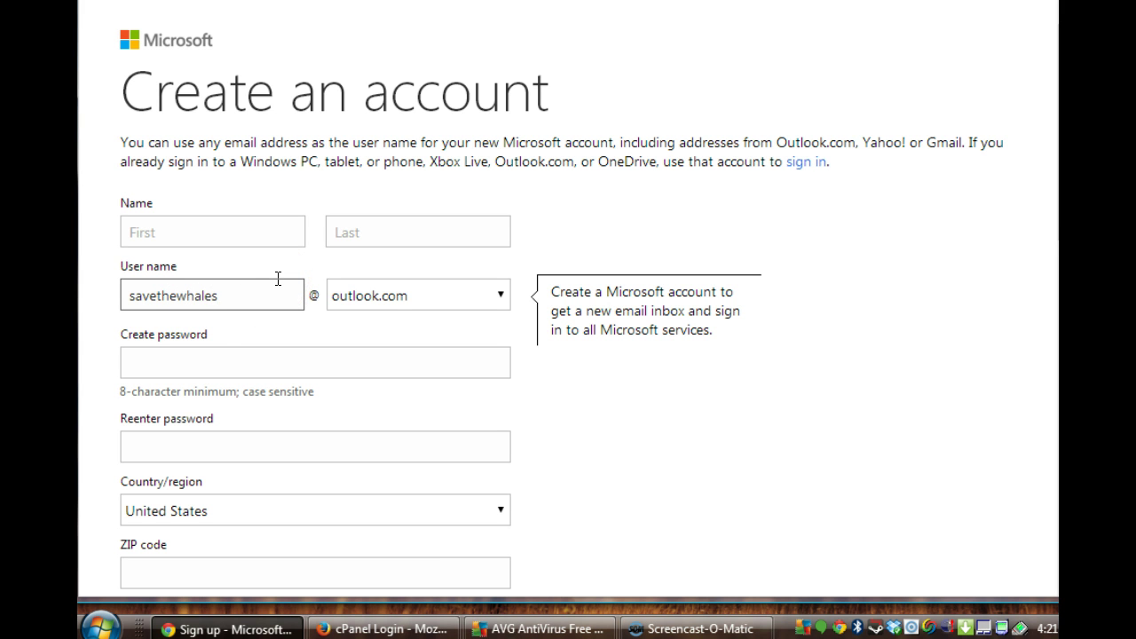
click(250, 363)
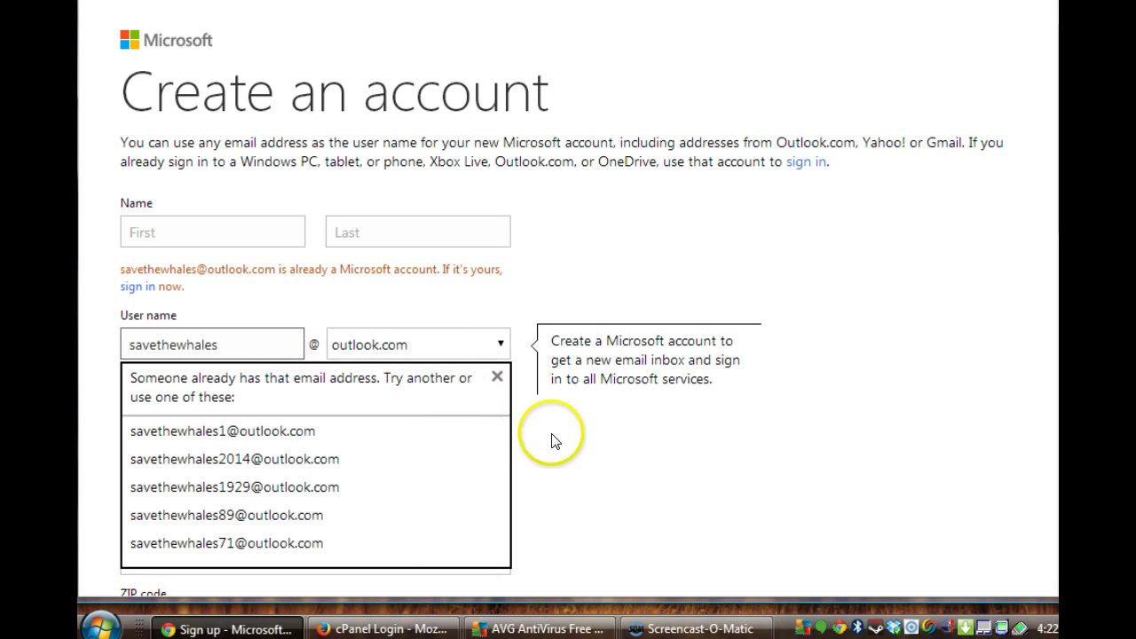
click(497, 376)
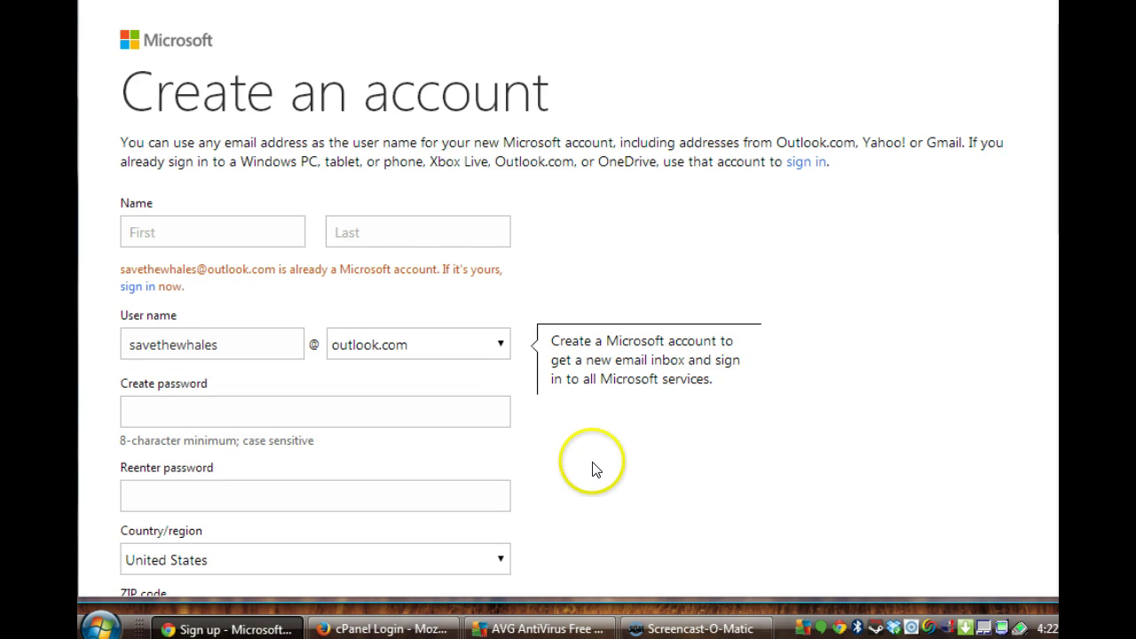
scroll(594, 470, down, 1)
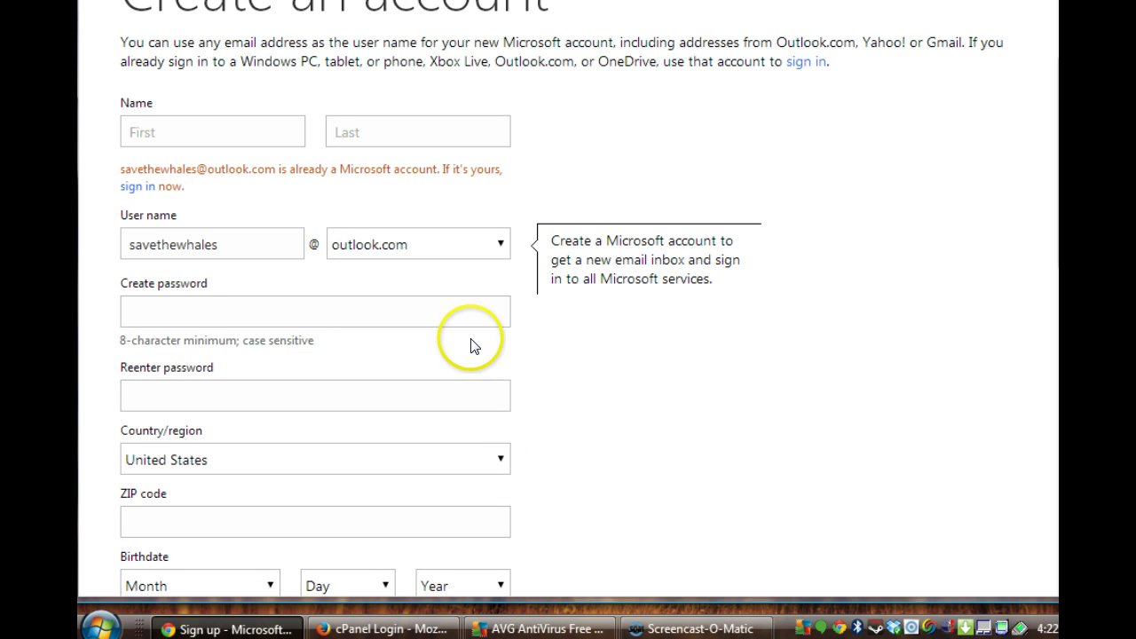
scroll(538, 452, down, 1)
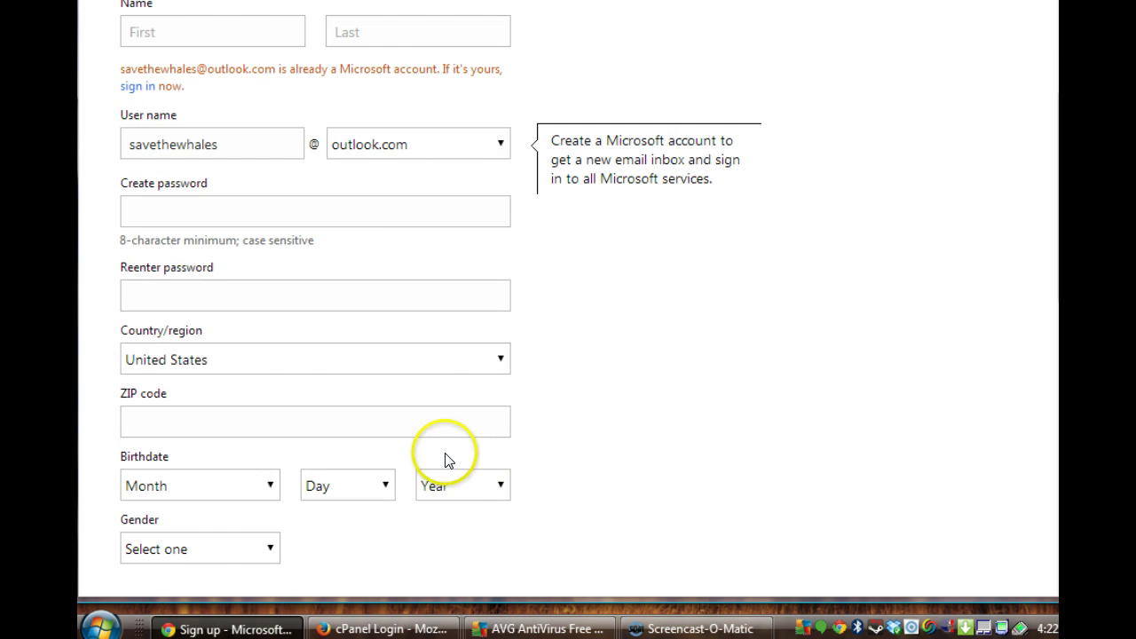
scroll(448, 459, down, 4)
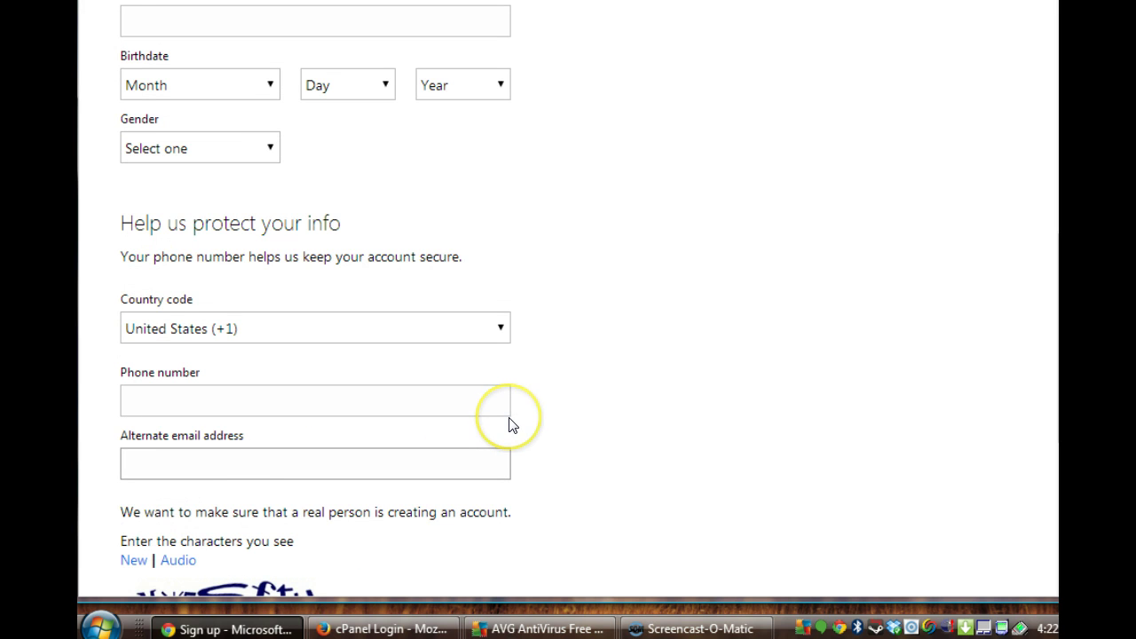
scroll(510, 417, down, 1)
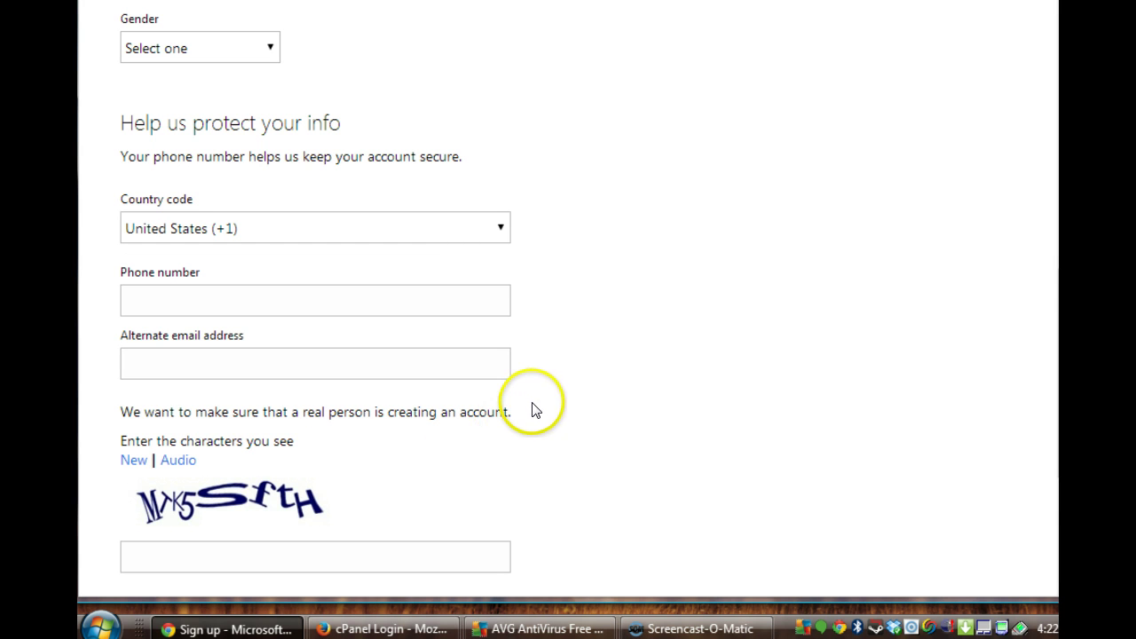
scroll(535, 410, down, 1)
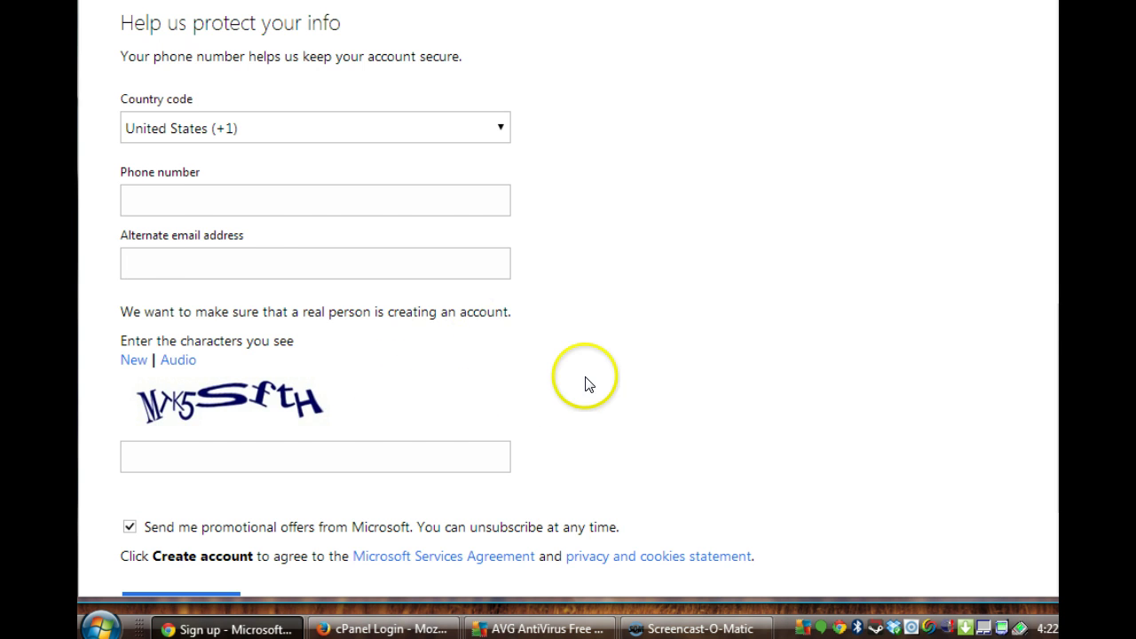
scroll(541, 395, down, 1)
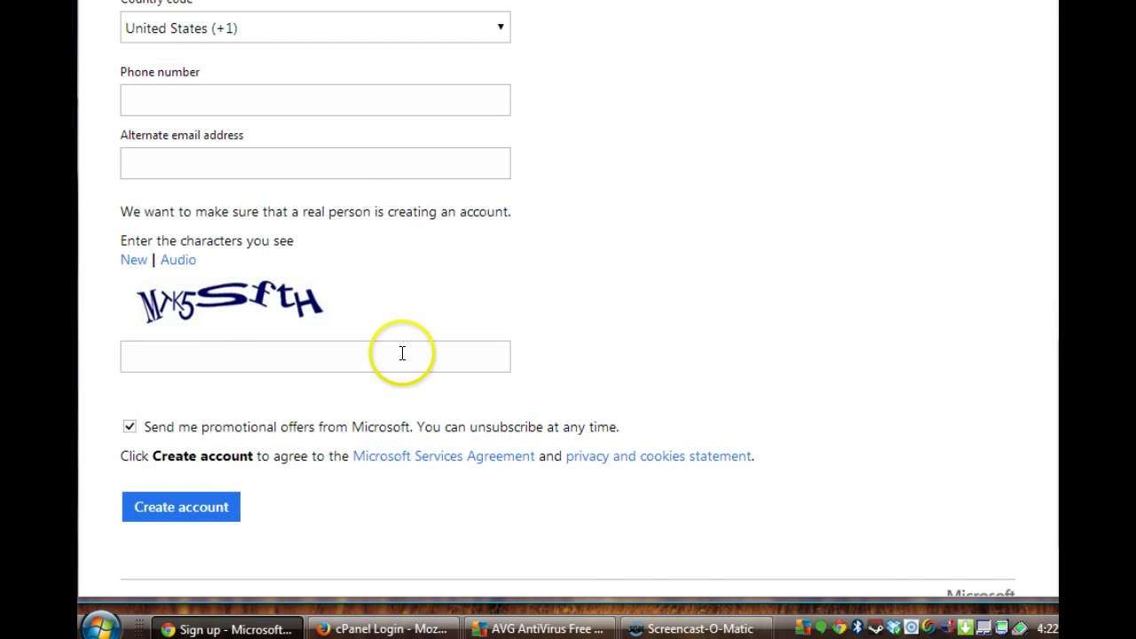
scroll(400, 352, down, 1)
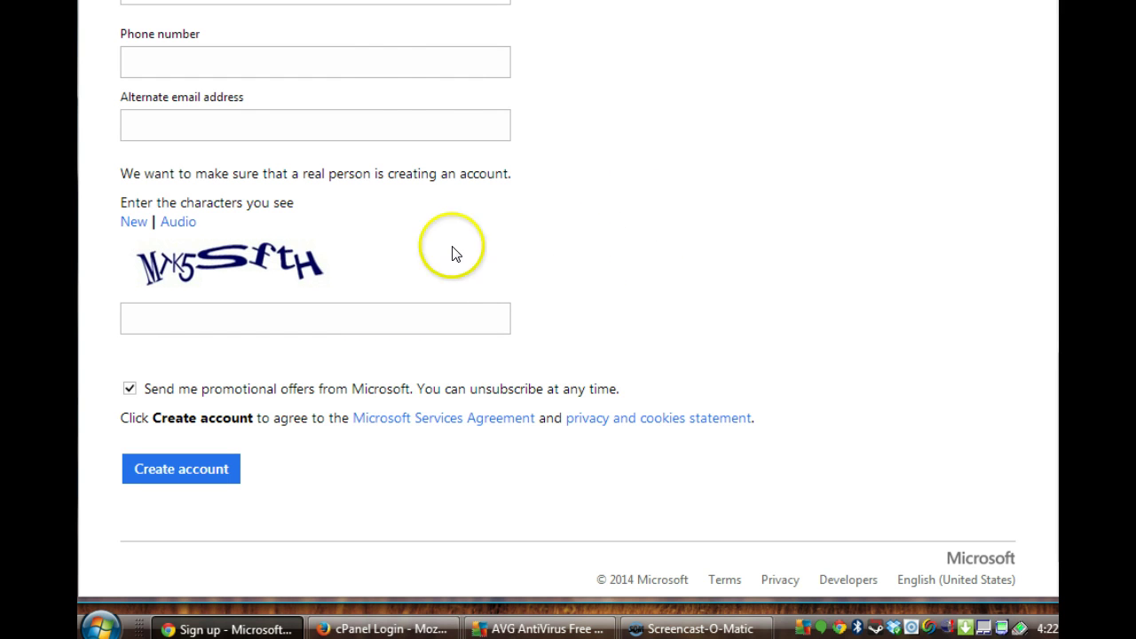
scroll(435, 106, up, 3)
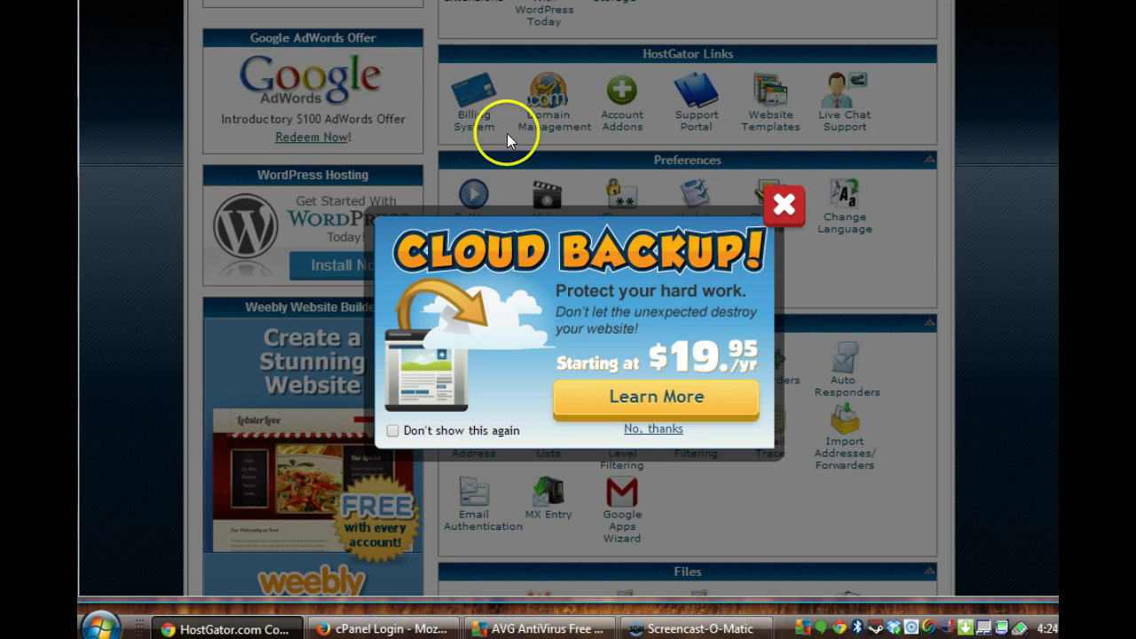
Close the Cloud Backup promotion and scroll down to the Mail tools.
click(782, 208)
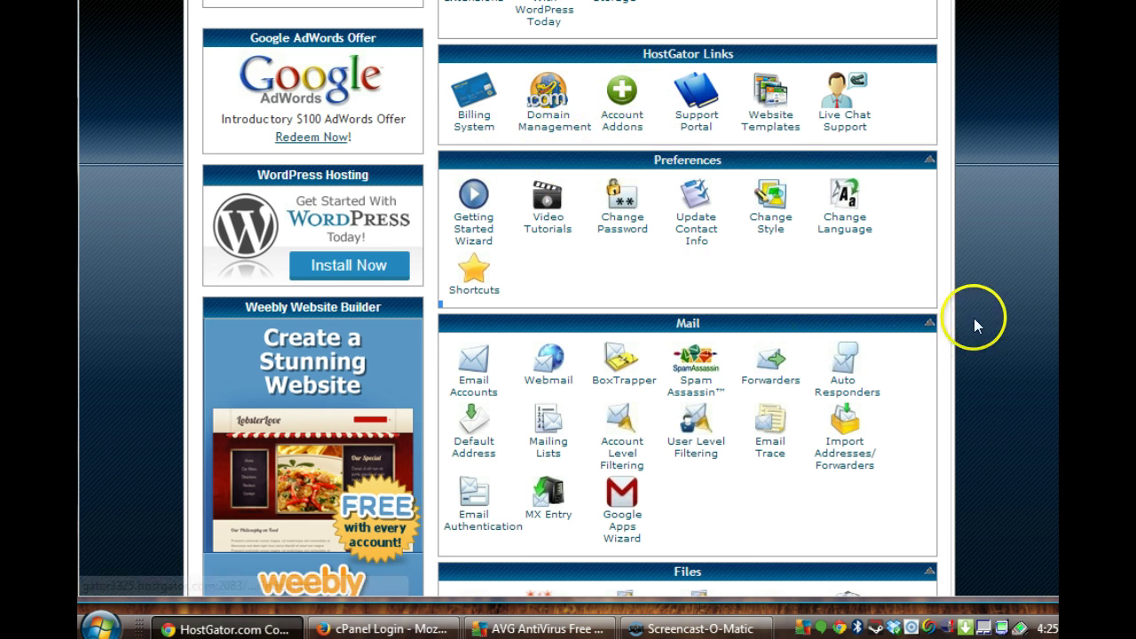
scroll(568, 298, up, 5)
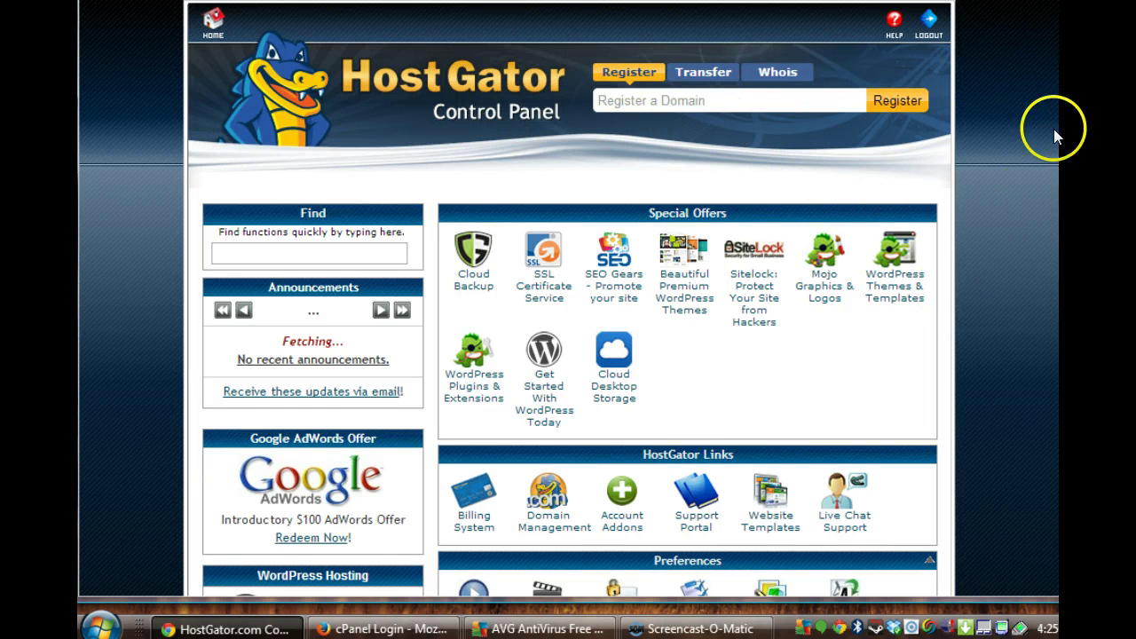
scroll(568, 298, down, 4)
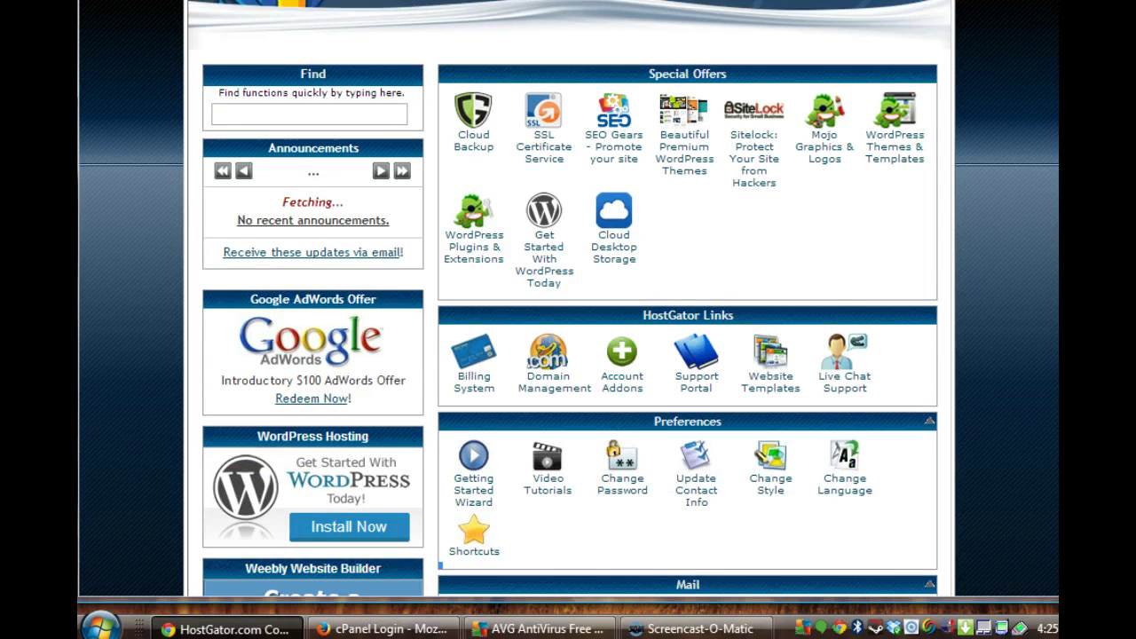
scroll(838, 304, down, 2)
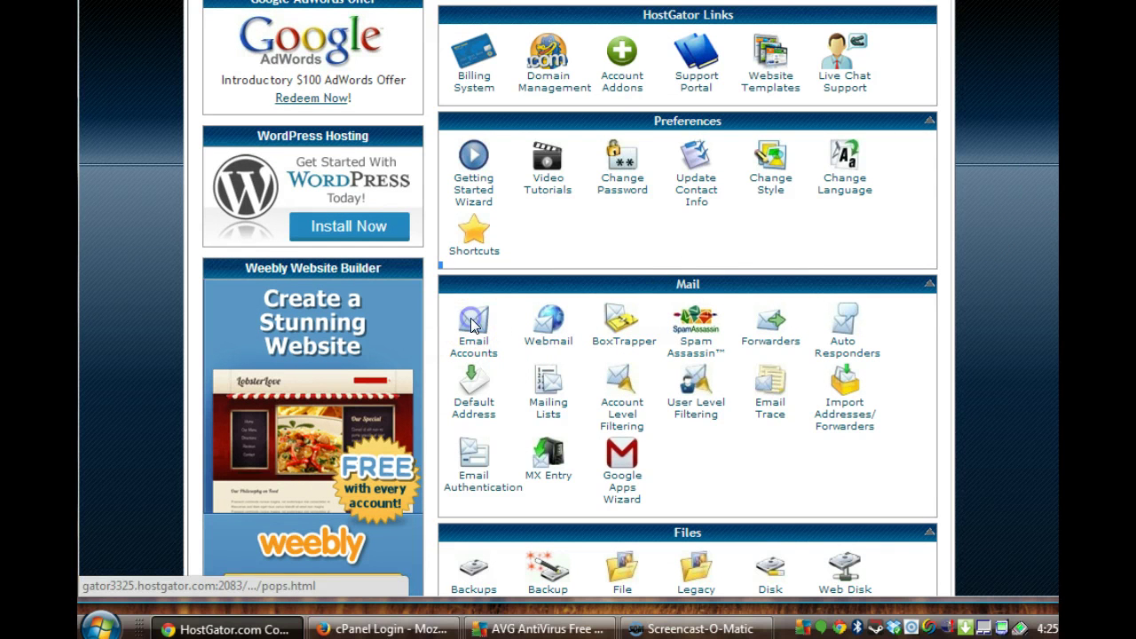
Open Email Accounts and scroll to the list showing the admin mailbox's 500 MB quota.
click(474, 315)
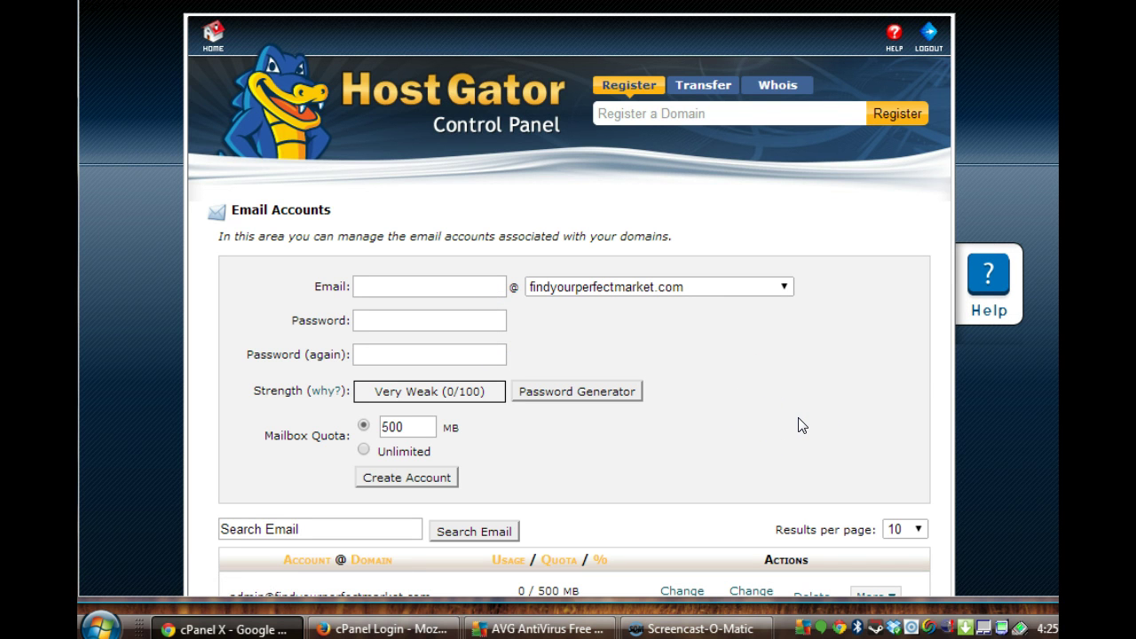
scroll(710, 429, down, 1)
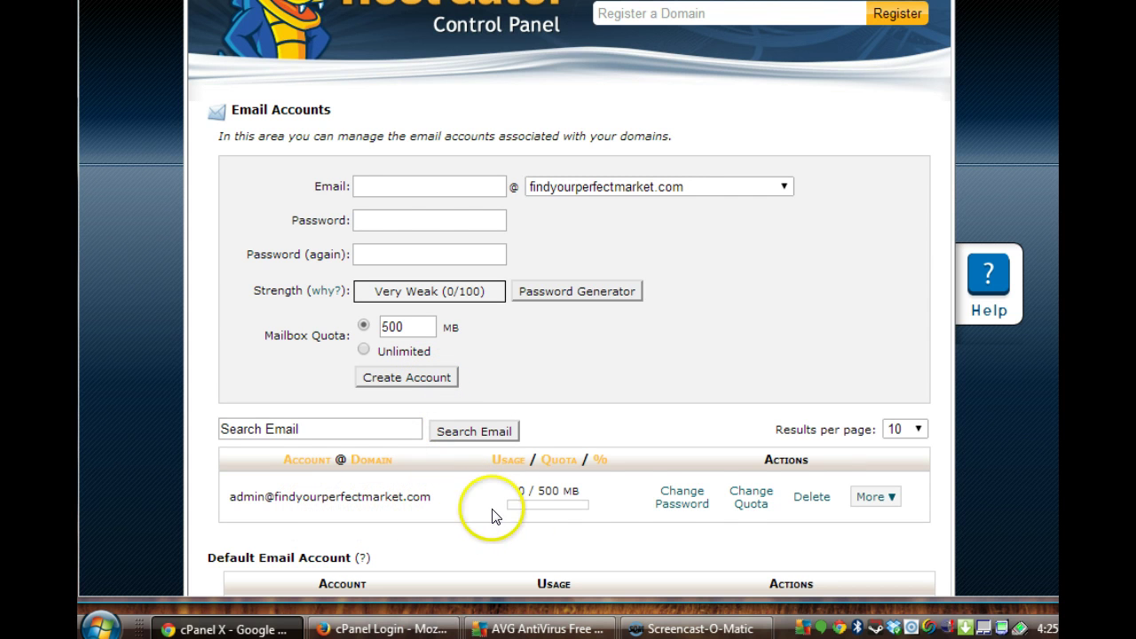
Open Configure Email Client for the admin mailbox from its More menu.
click(883, 503)
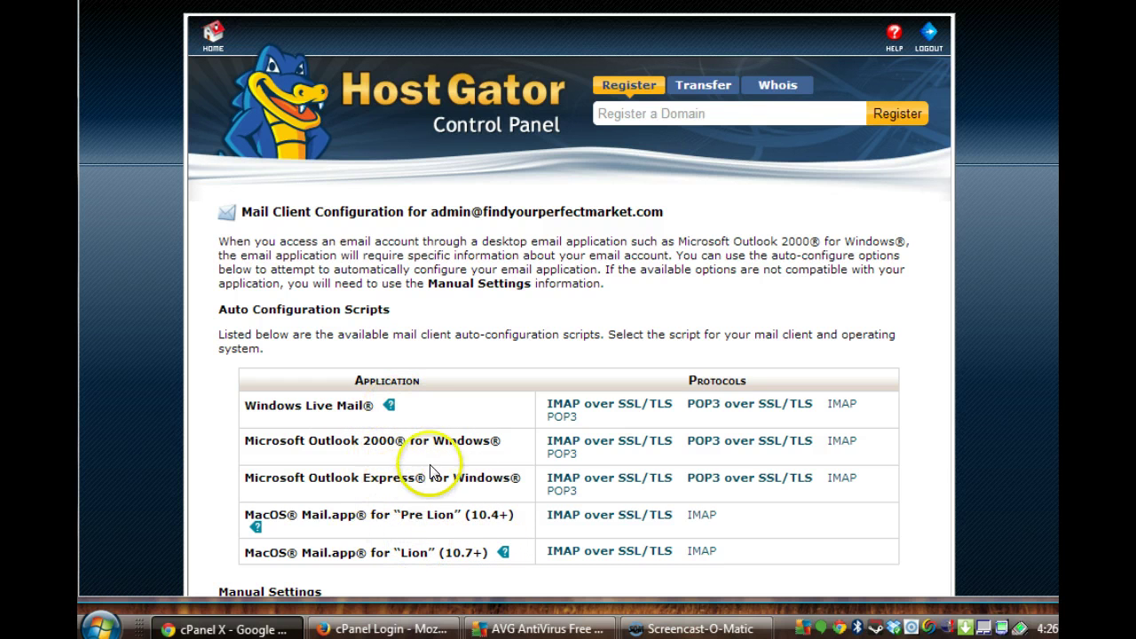
Expand the Windows Live Mail note about closing the program before running its script.
click(390, 409)
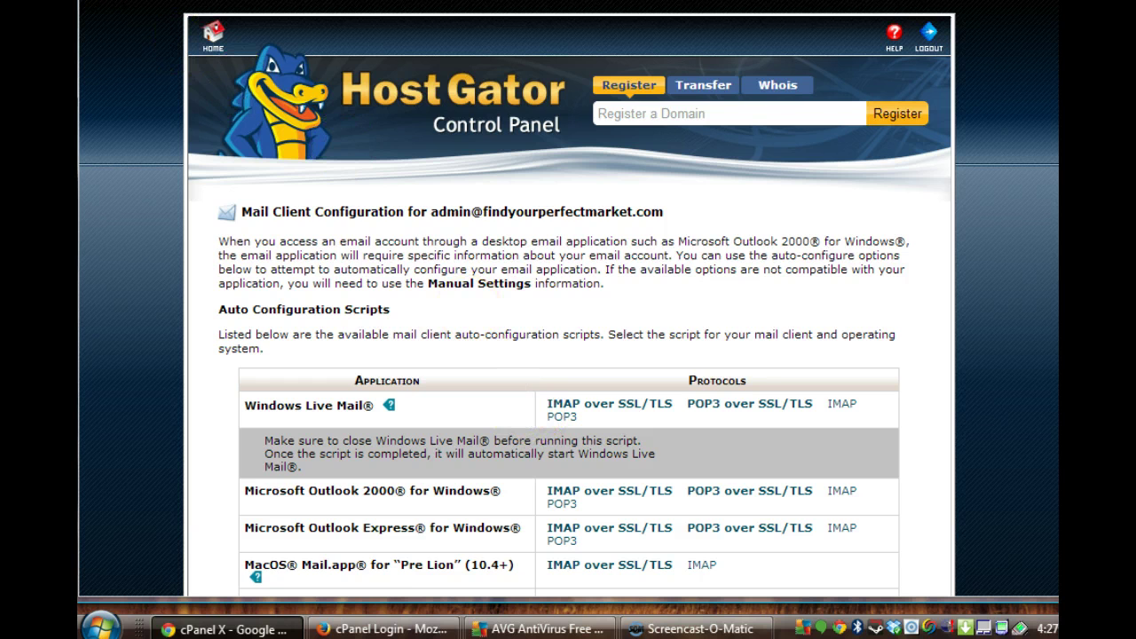
Go to the admin mailbox's webmail page and choose RoundCube to read mail.
click(213, 34)
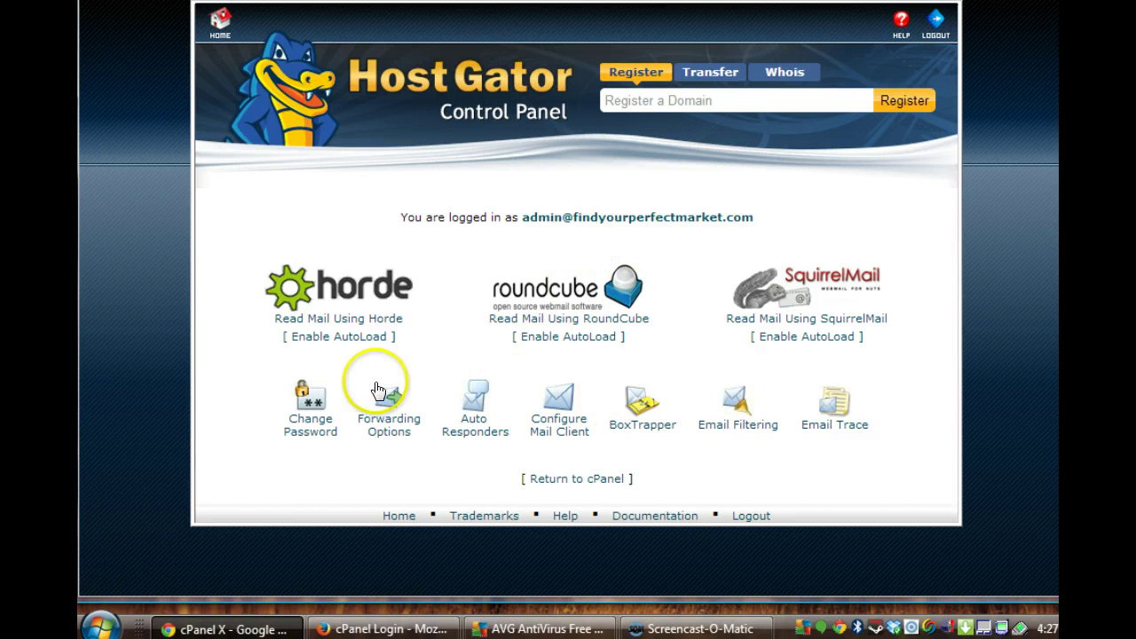
click(580, 321)
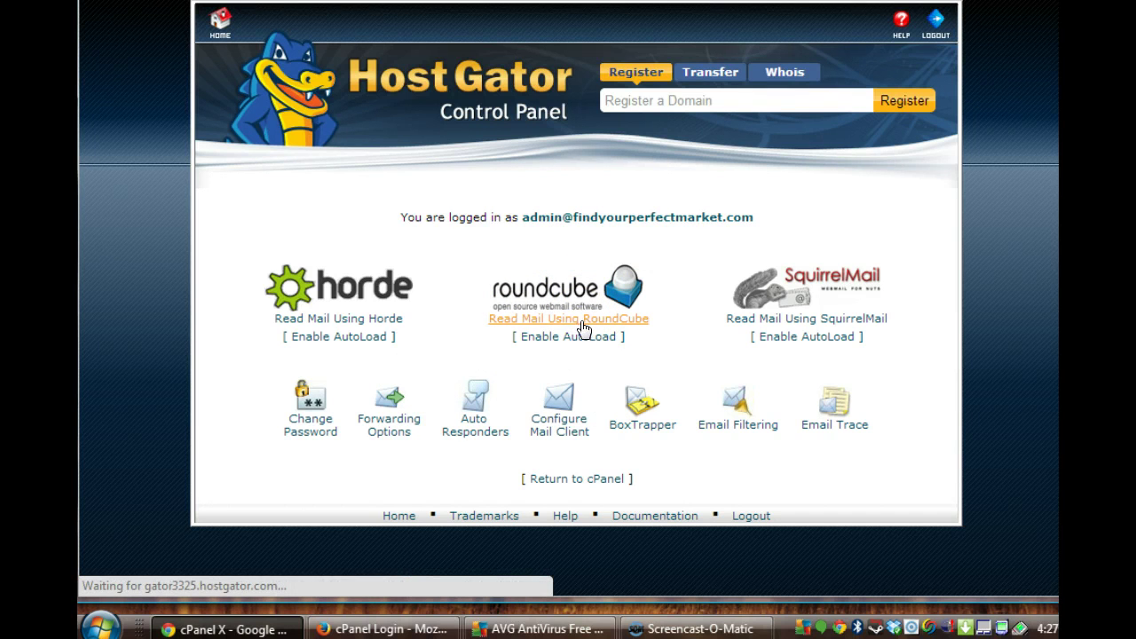